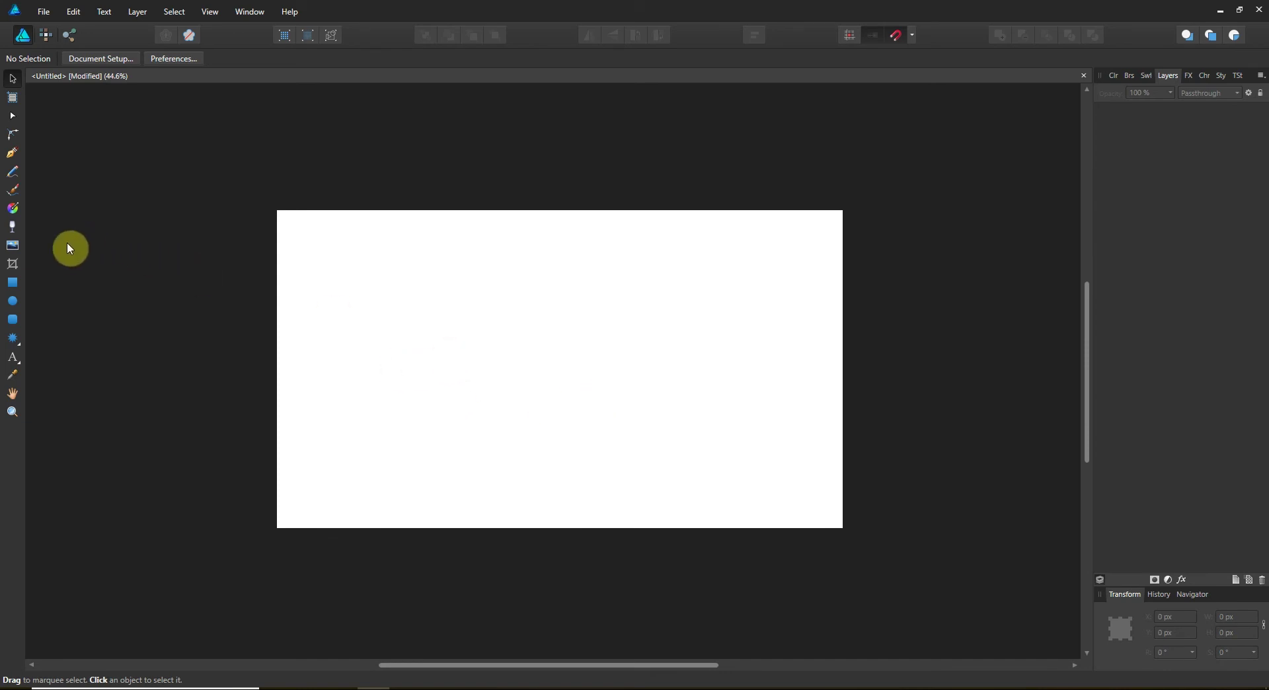
Draw a straight vertical line down the page centre with a 2.5 pt stroke
click(11, 154)
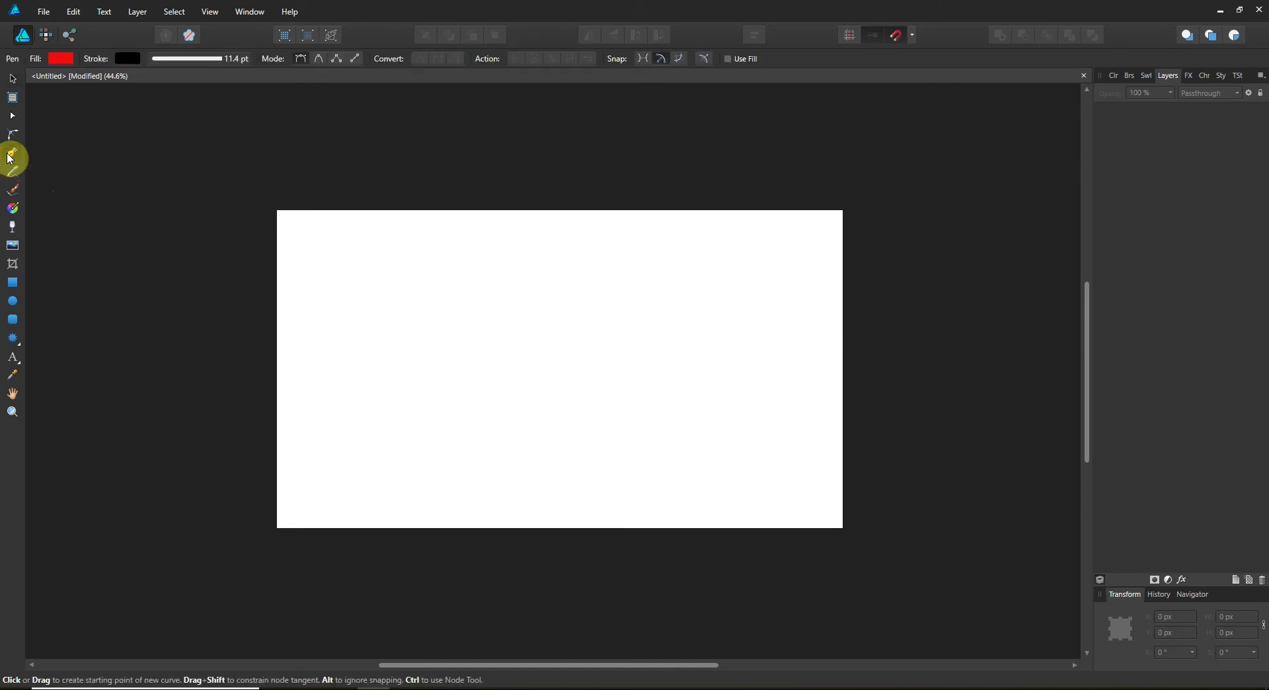
click(545, 234)
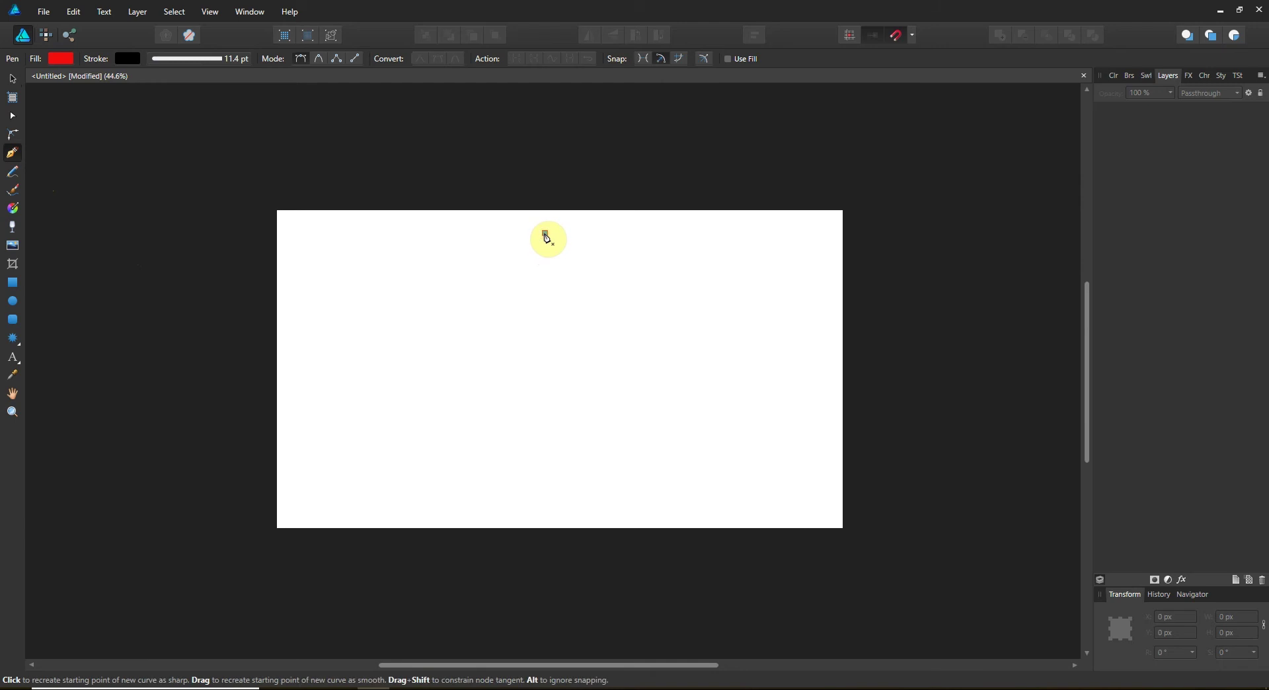
click(533, 499)
click(190, 57)
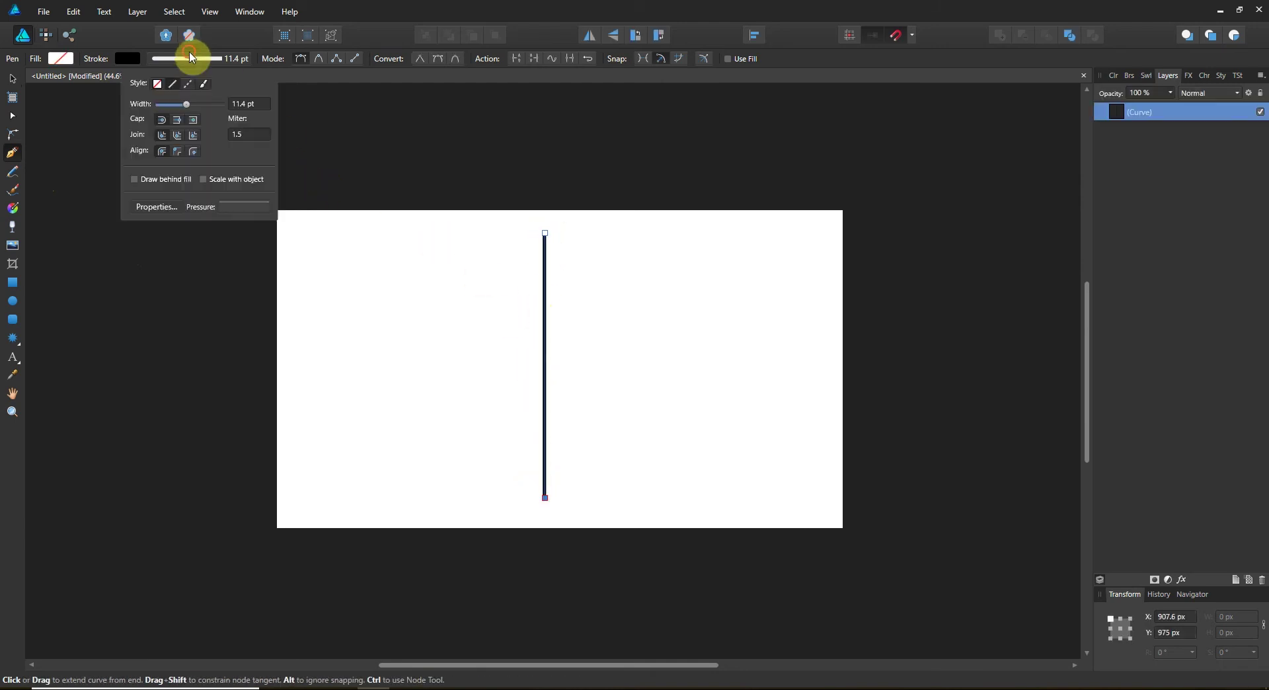
drag(188, 105, 175, 107)
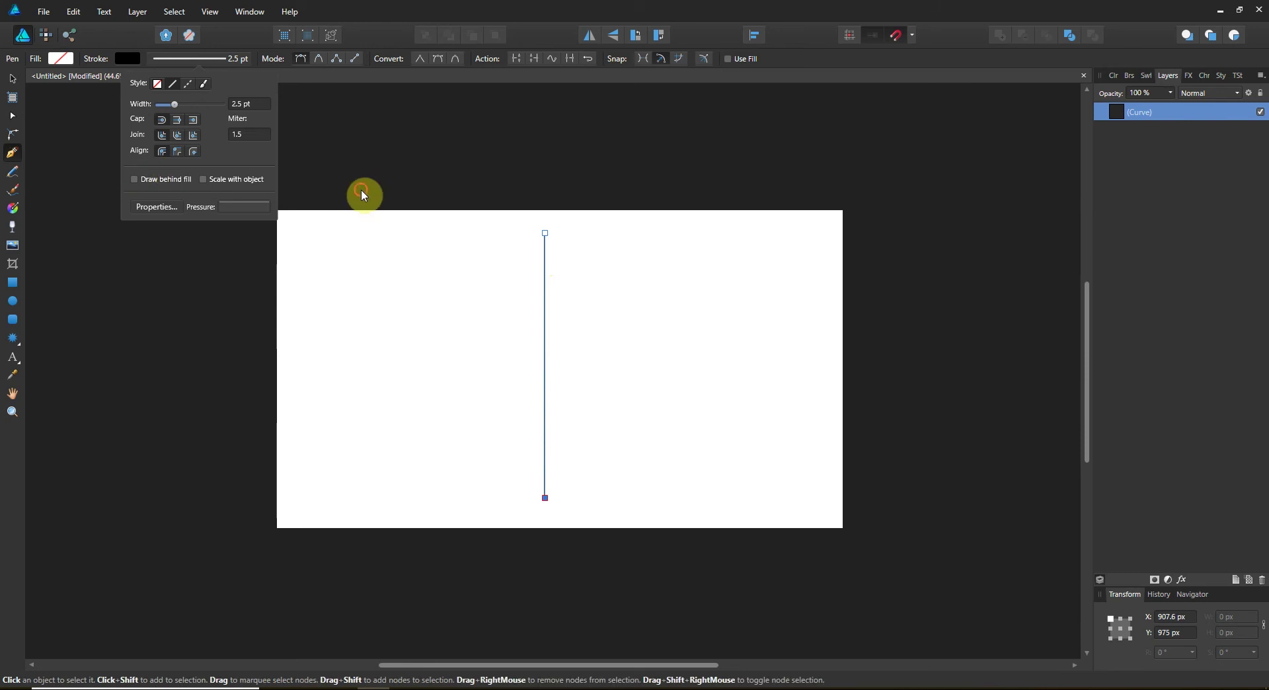
Draw a second line from partway down the vertical line to its bottom end
key(ctrl+d)
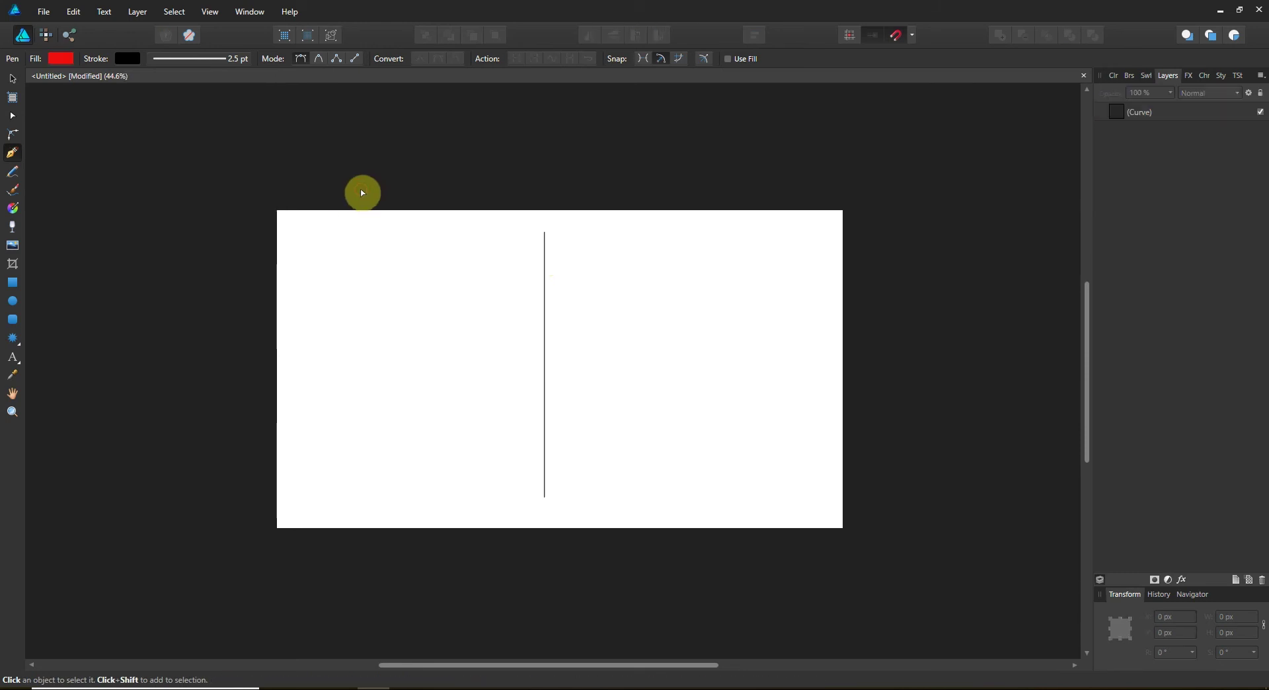
click(546, 287)
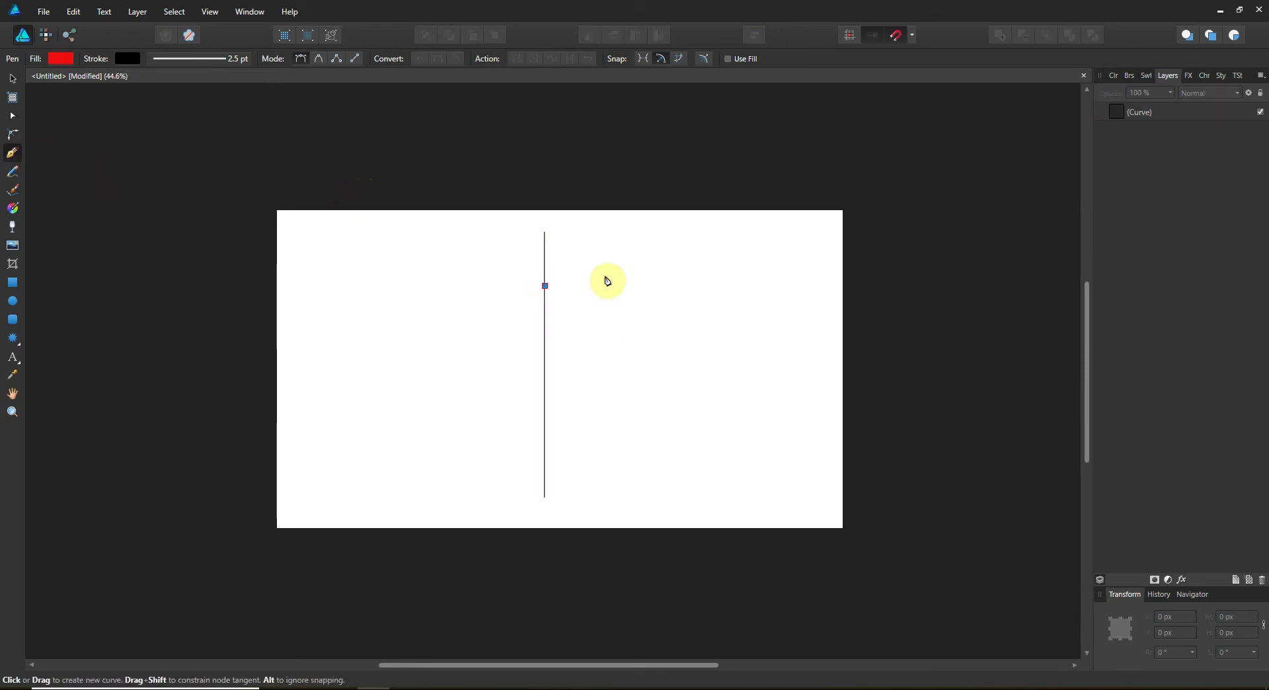
click(545, 501)
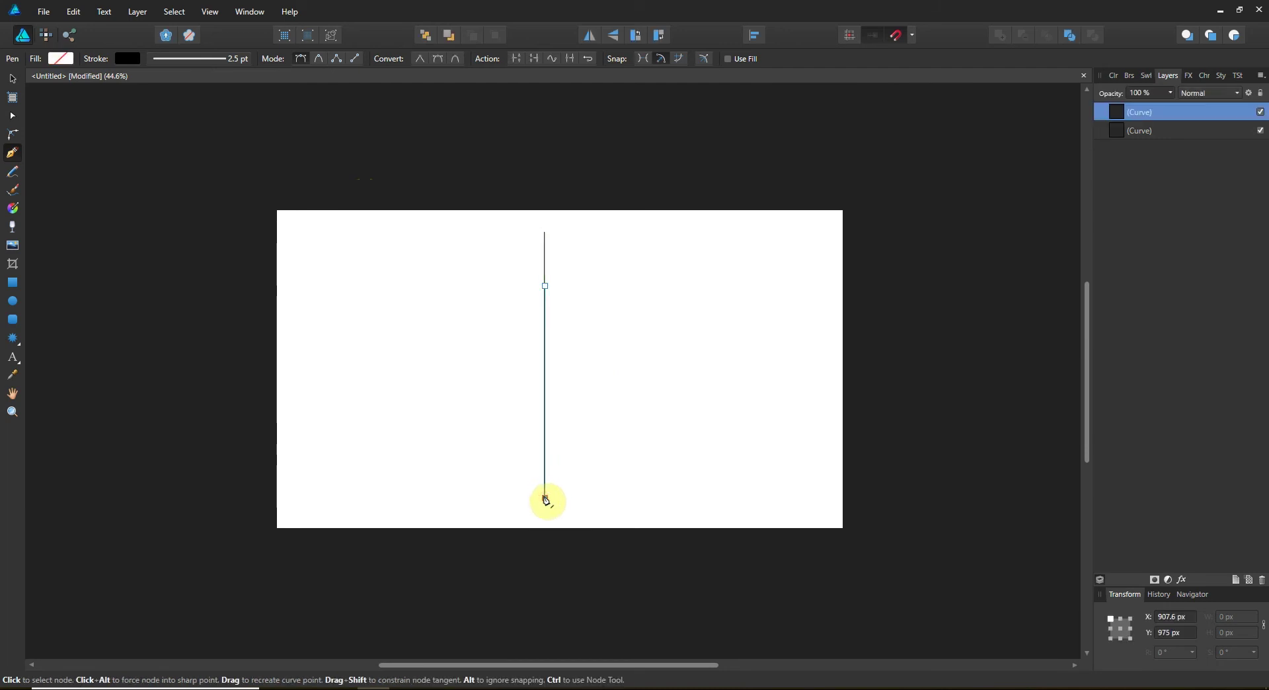
Bend the second line rightward into a rounded bowl, adding a lower node and adjusting its handles
click(12, 116)
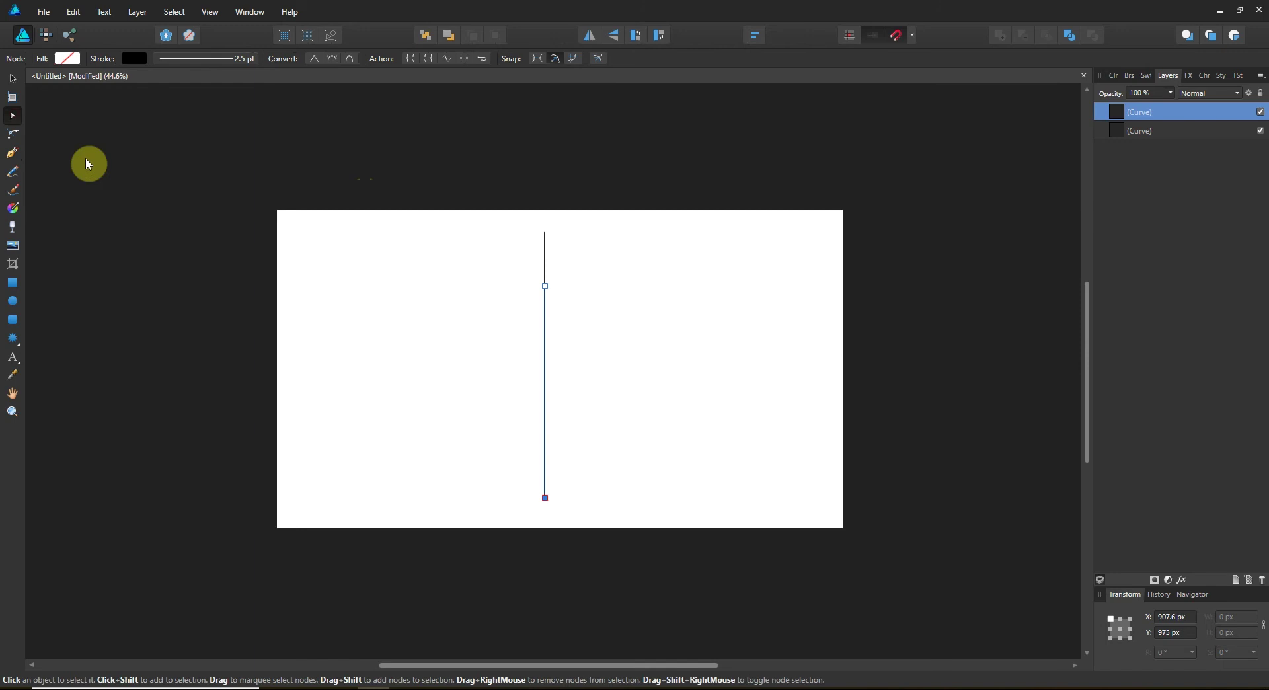
drag(545, 347, 668, 248)
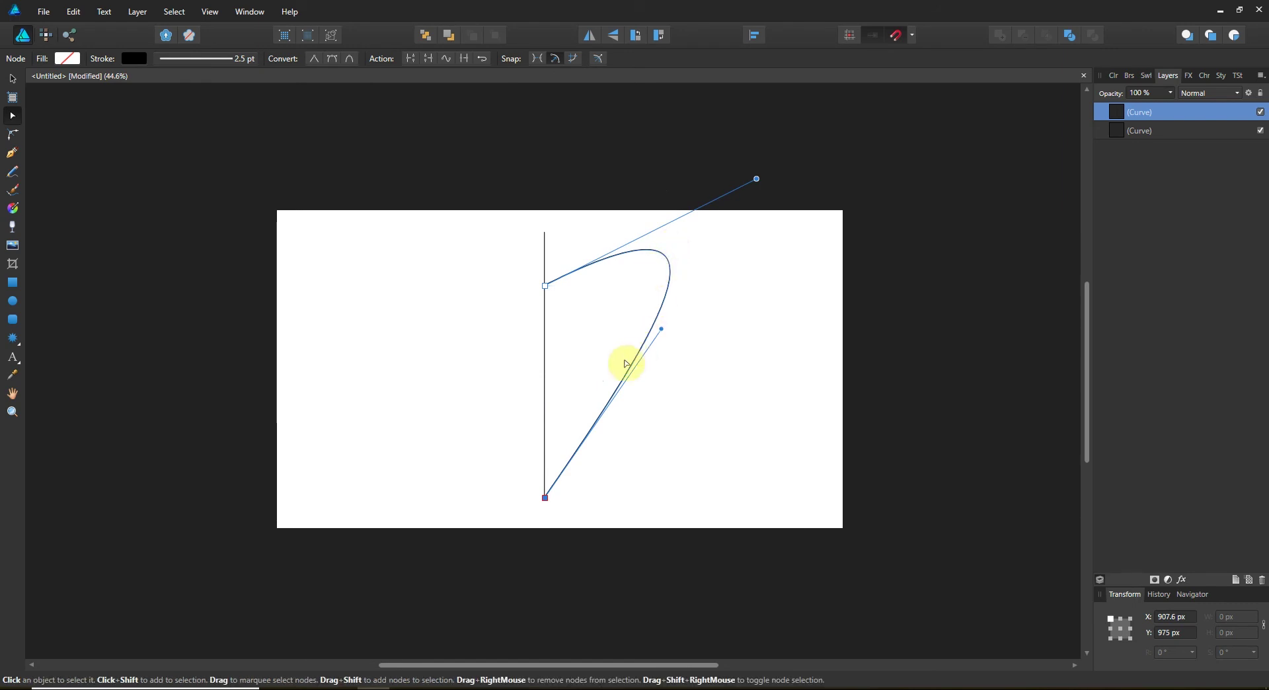
click(603, 411)
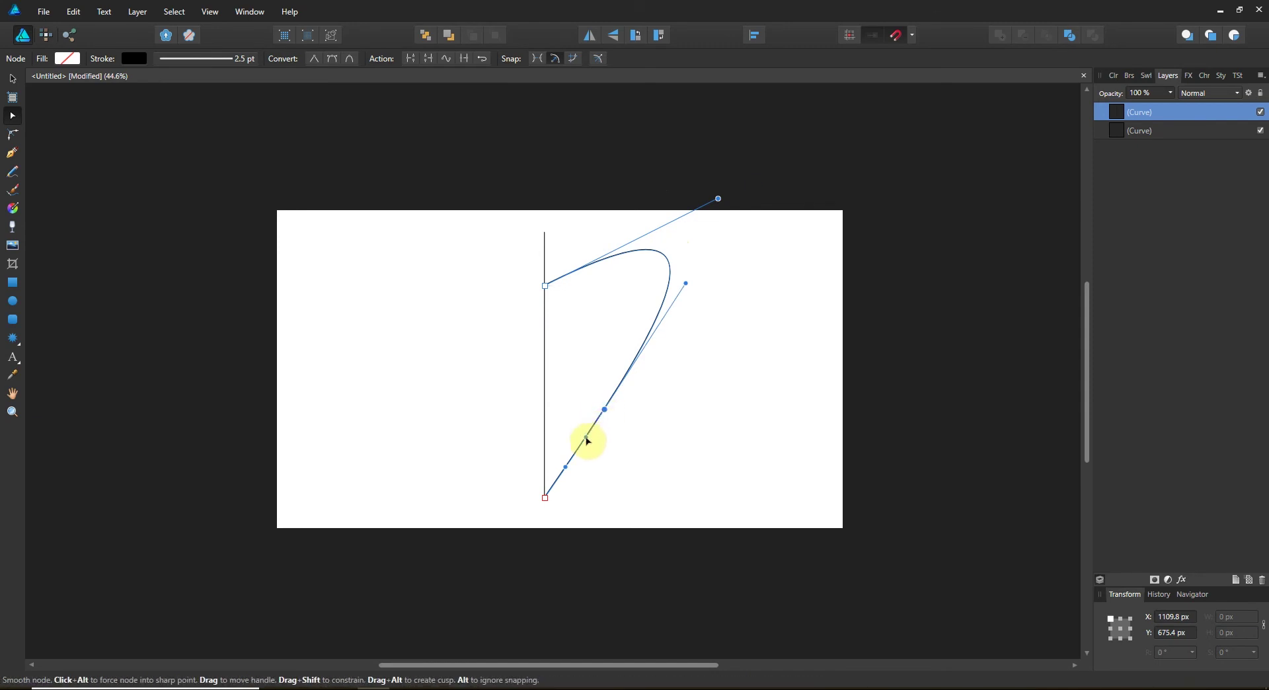
mouse_move(582, 436)
mouse_down()
mouse_move(575, 425)
mouse_move(566, 459)
mouse_move(561, 441)
mouse_up()
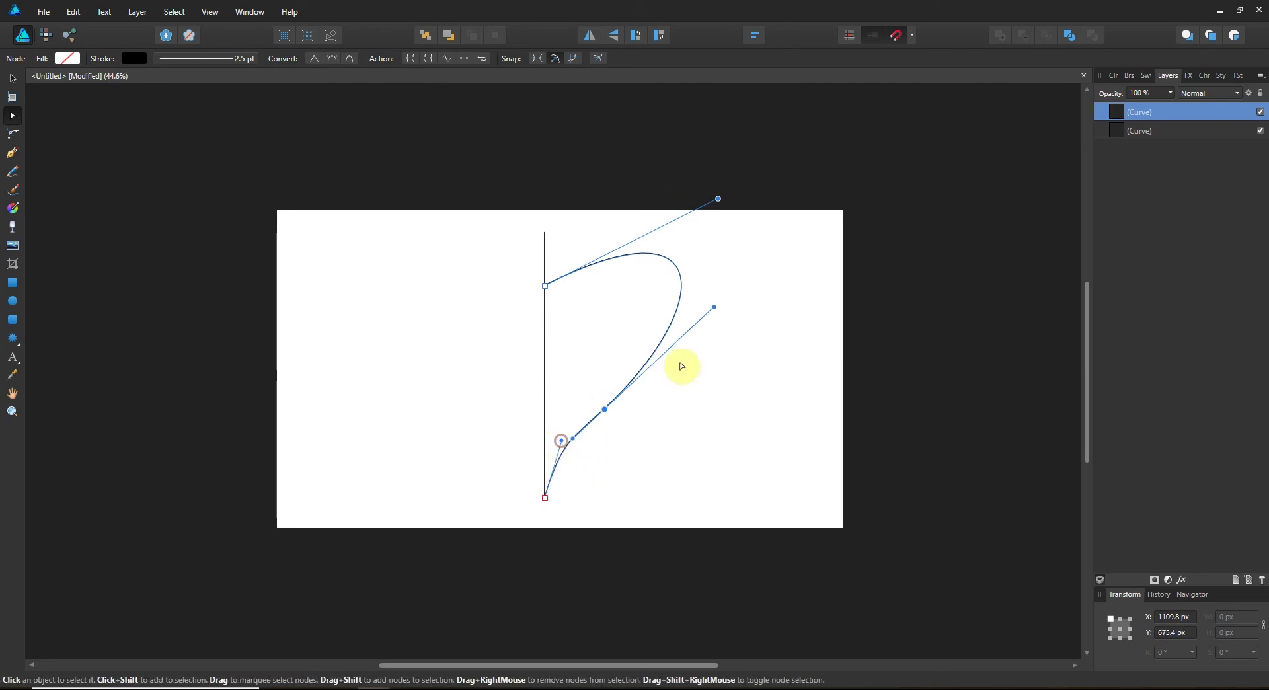
drag(718, 200, 597, 190)
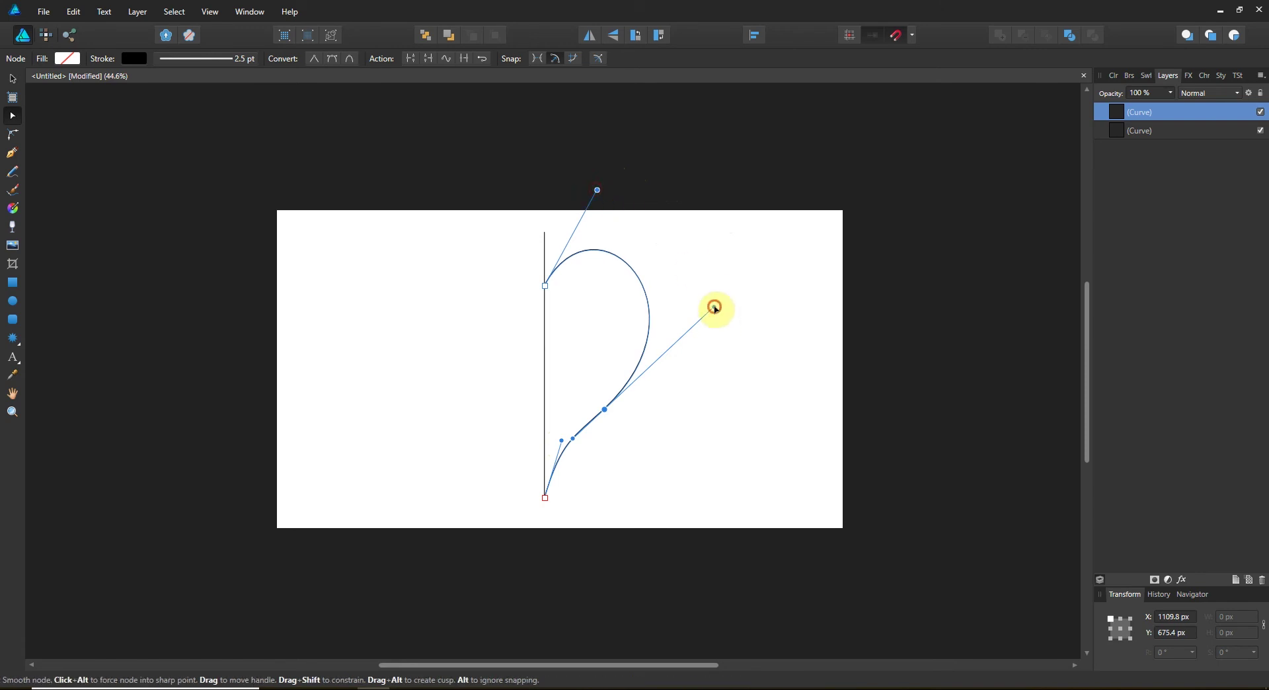
drag(713, 307, 711, 283)
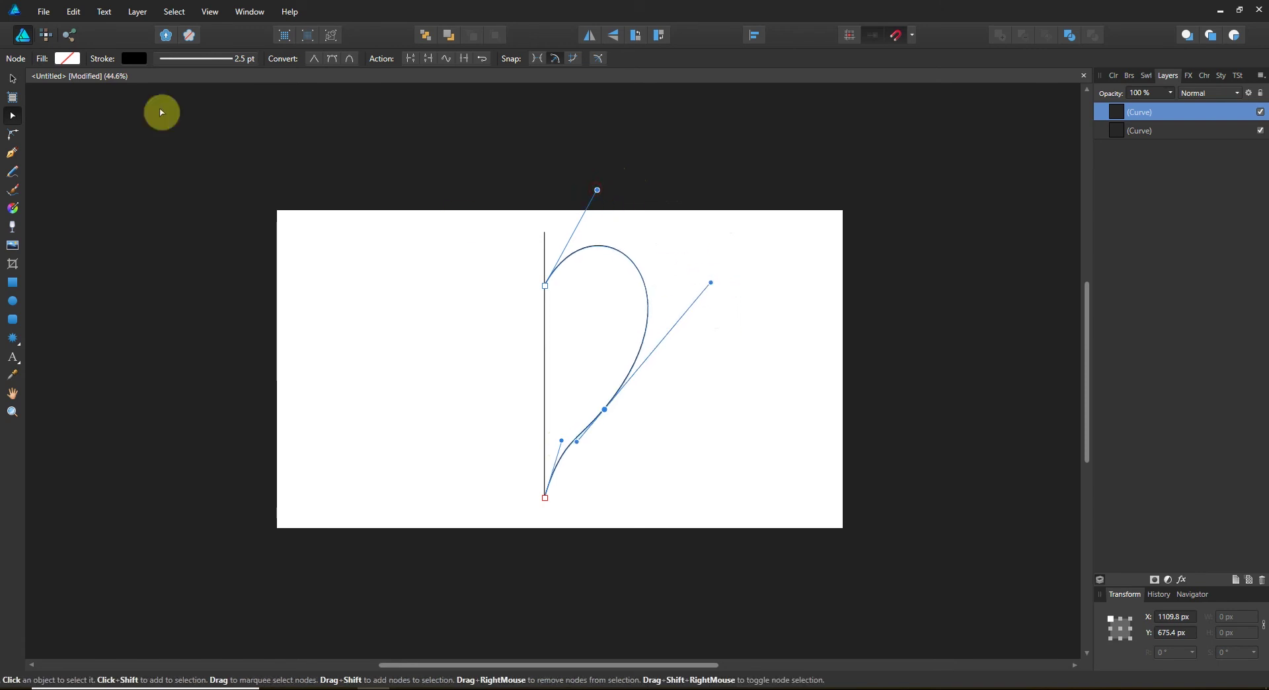
Thicken the half-heart's black outline to 9.3 pt and fill it with red
click(173, 57)
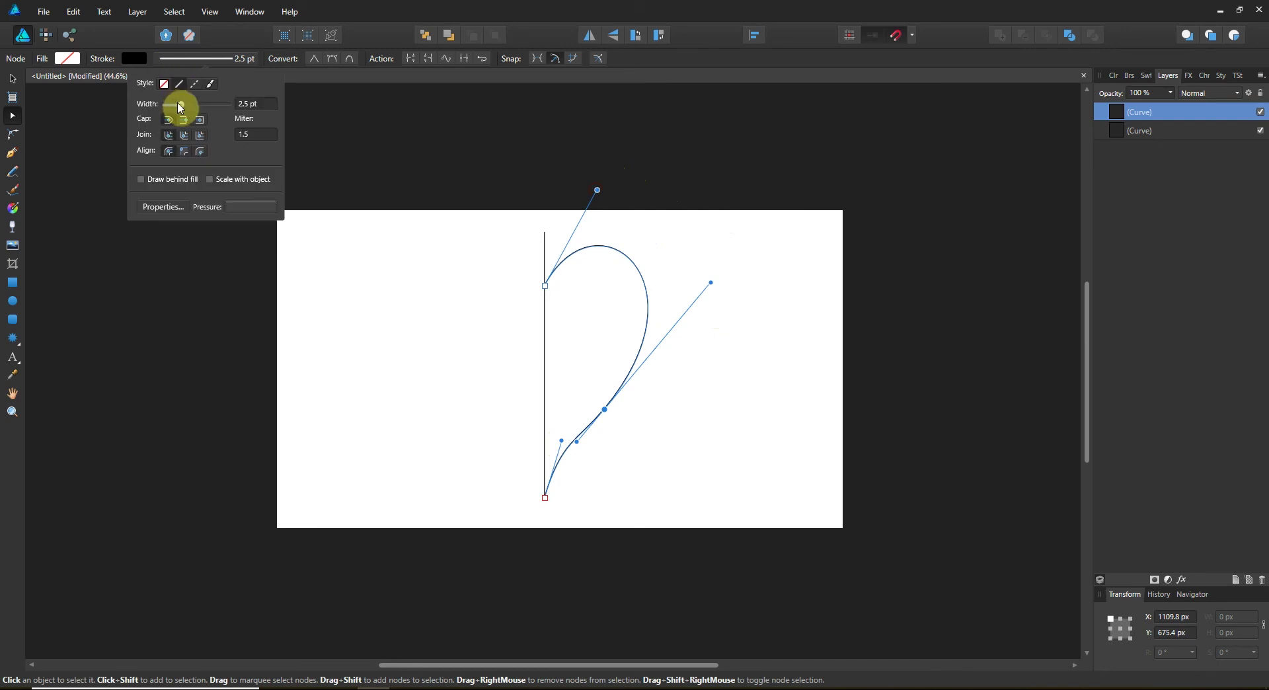
drag(180, 107, 192, 109)
click(78, 59)
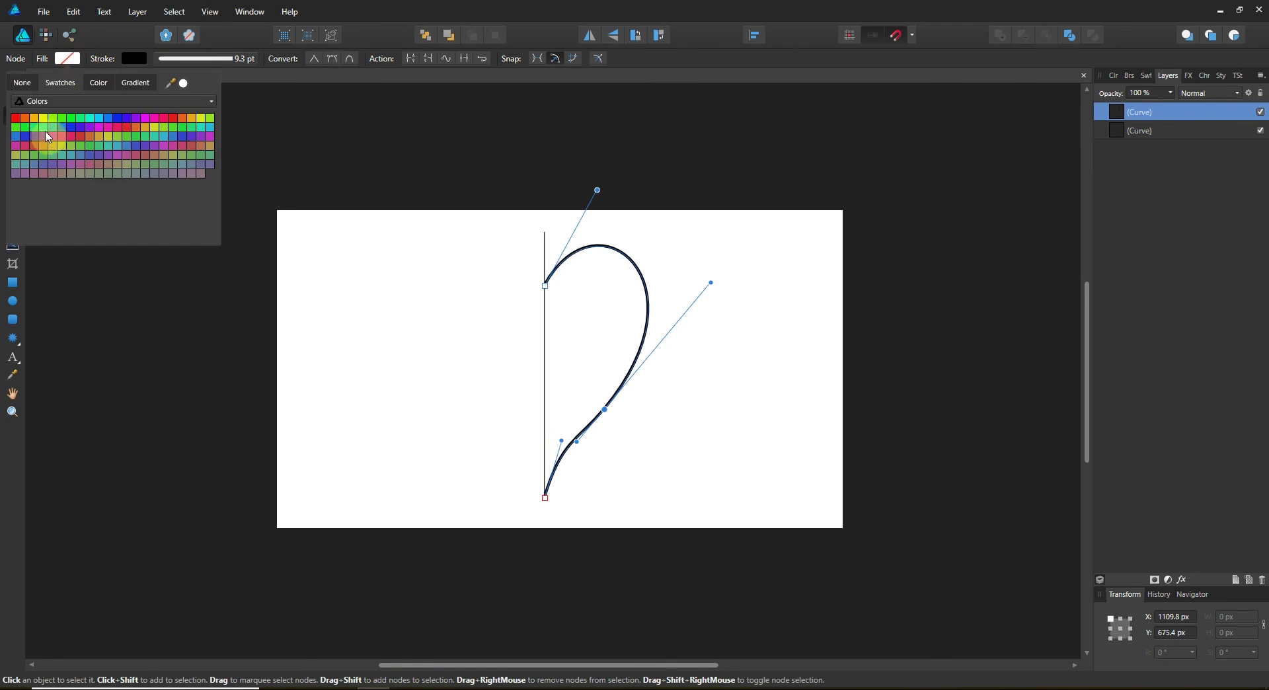
click(18, 120)
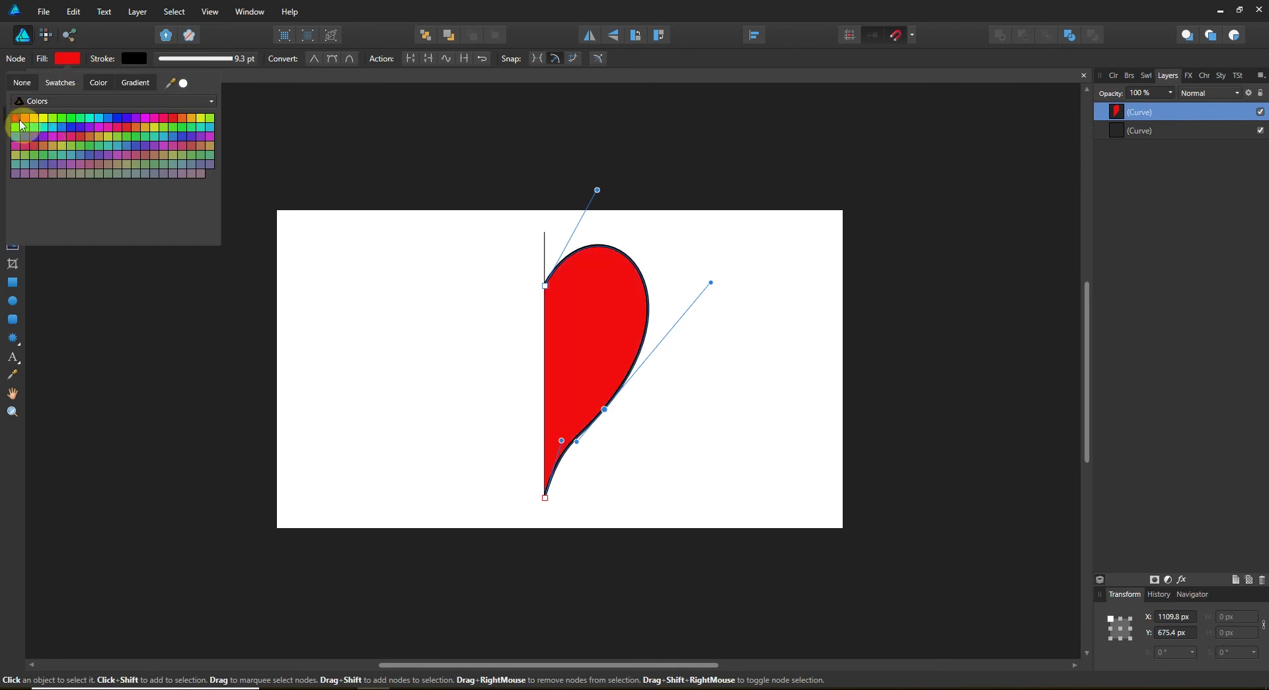
click(274, 136)
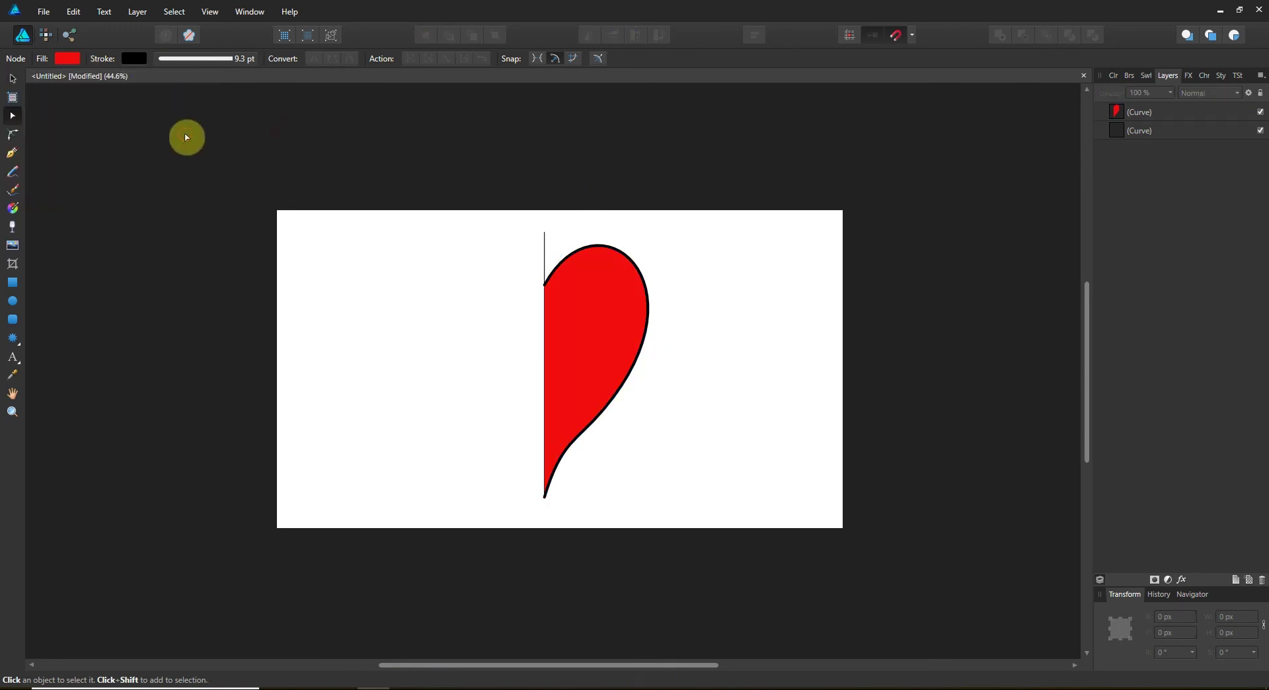
click(13, 80)
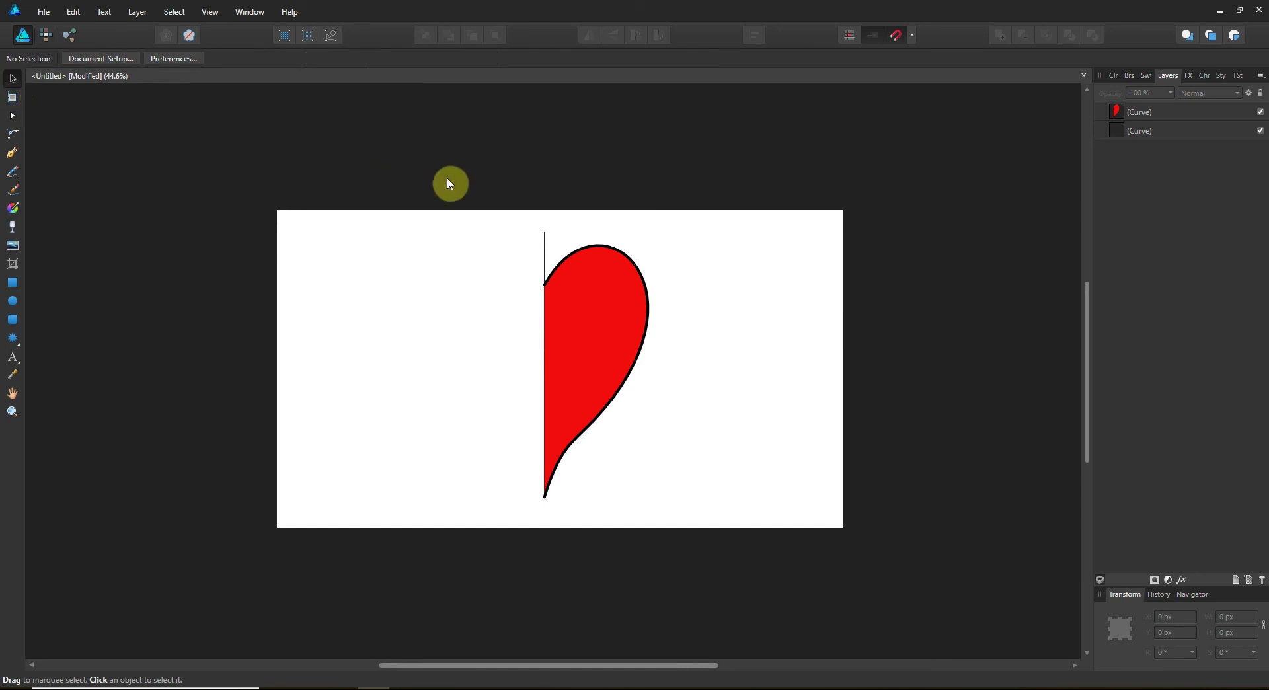
Duplicate the red half-heart, flip the copy horizontally, and place it on the left
click(1120, 112)
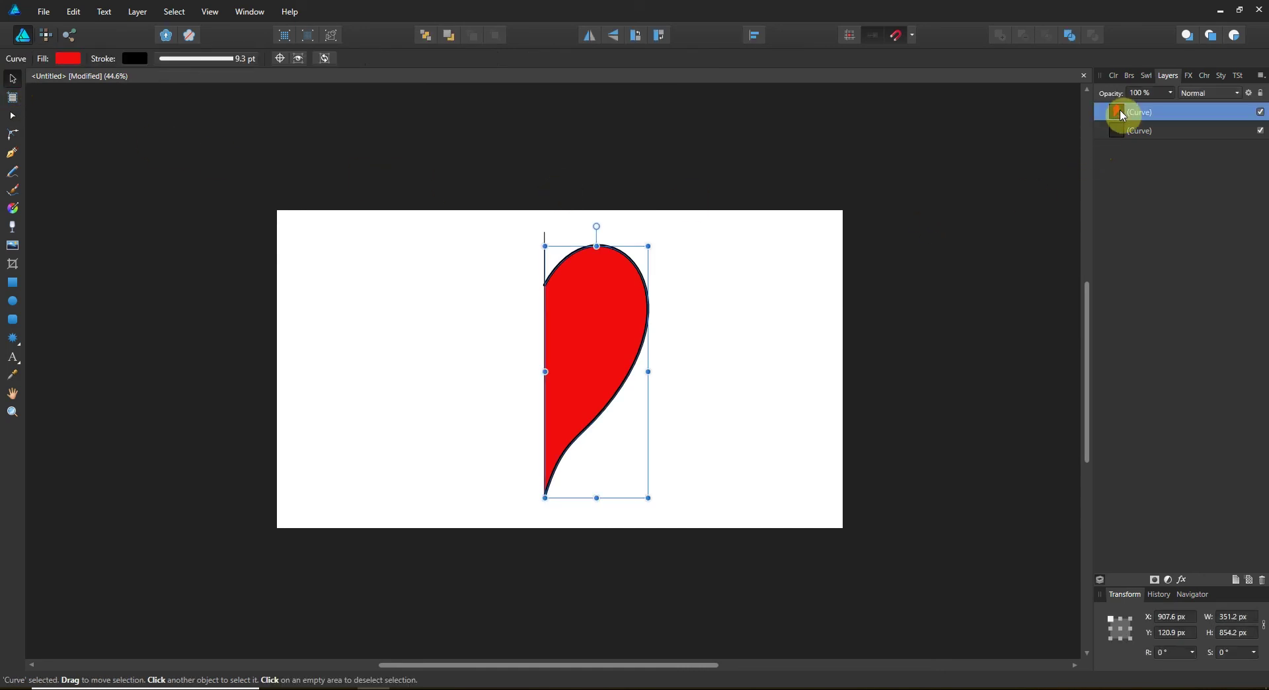
click(75, 13)
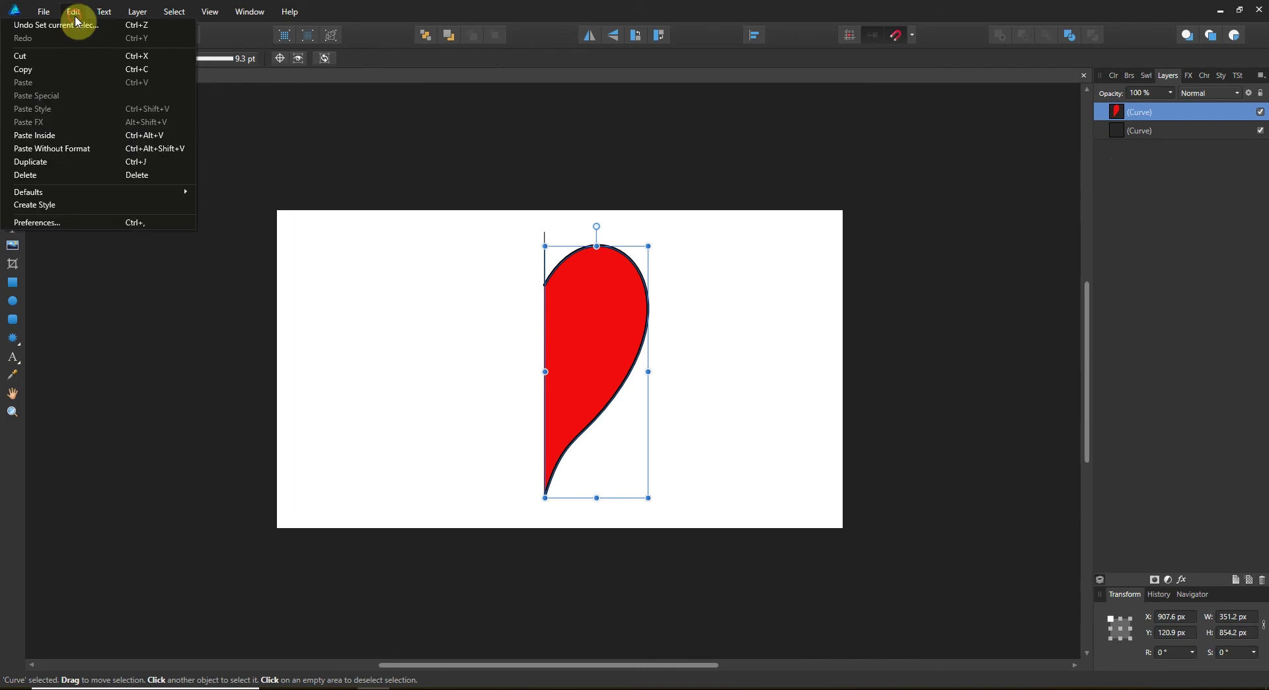
click(62, 166)
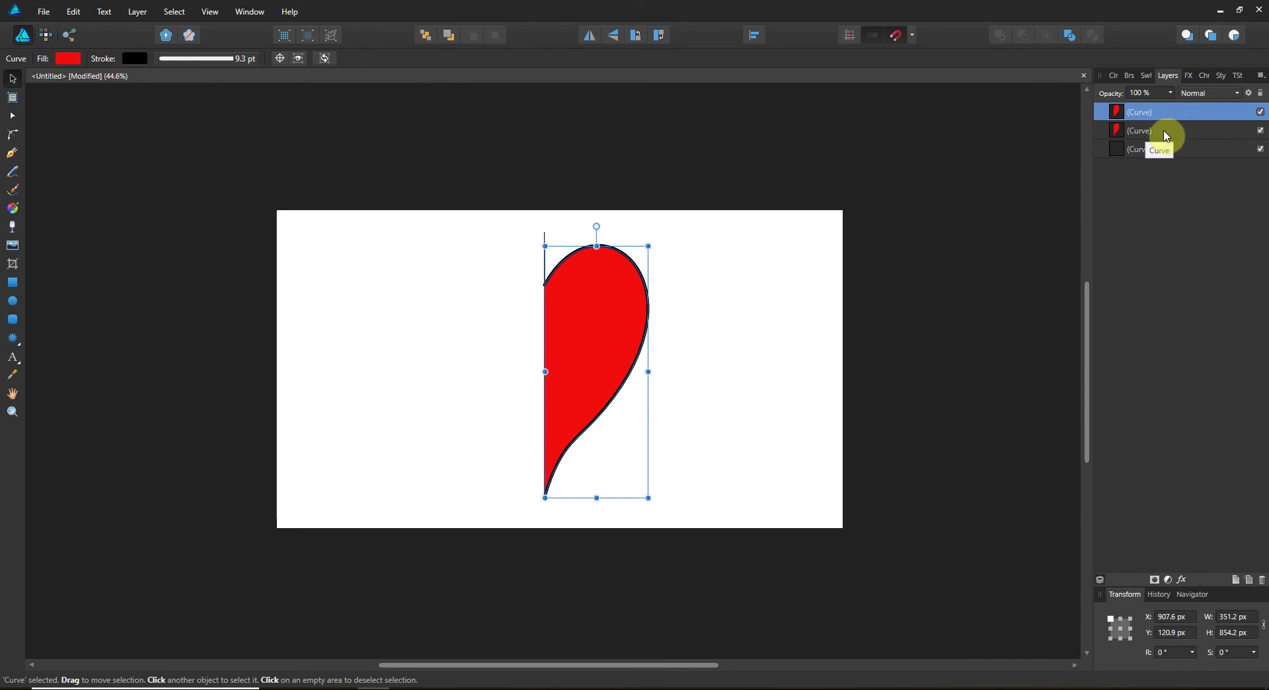
click(591, 38)
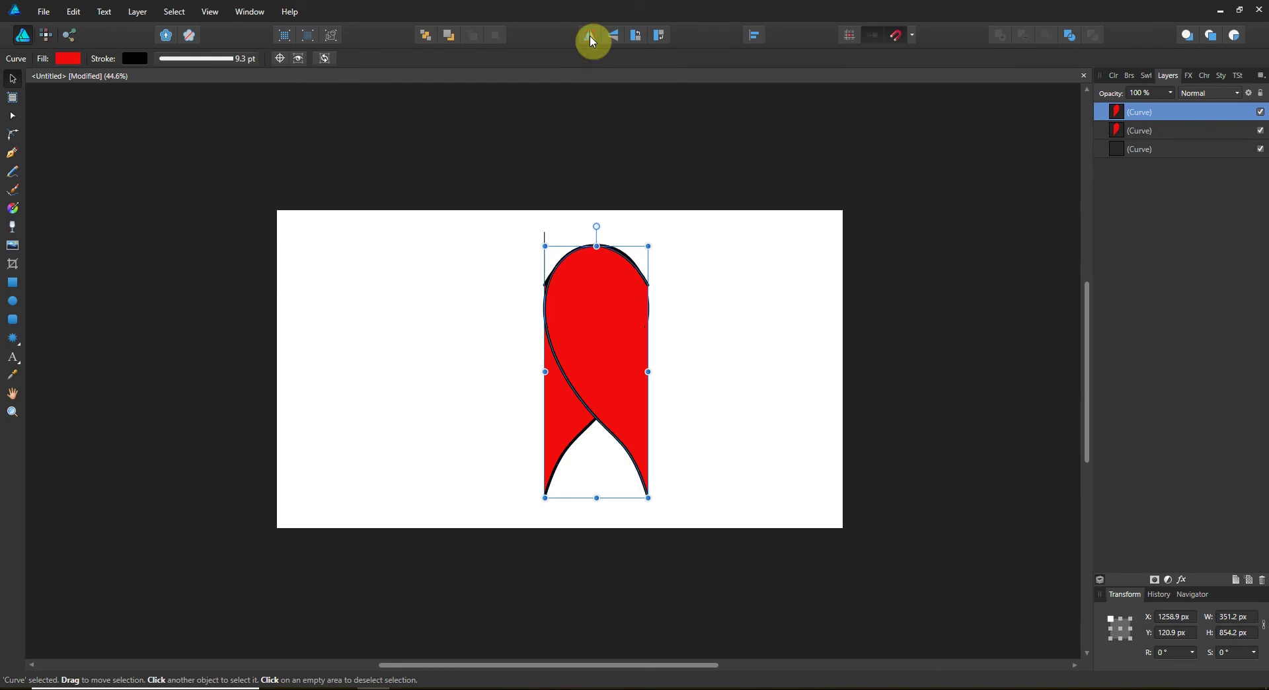
drag(621, 368, 516, 371)
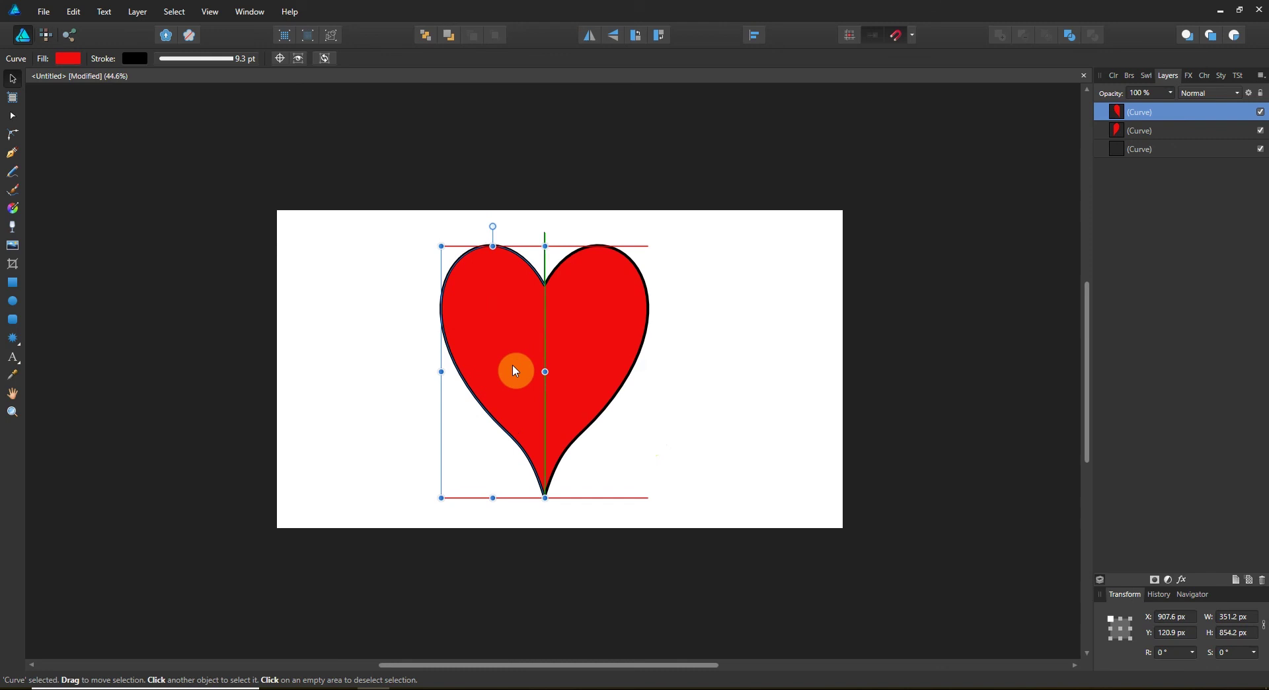
click(674, 361)
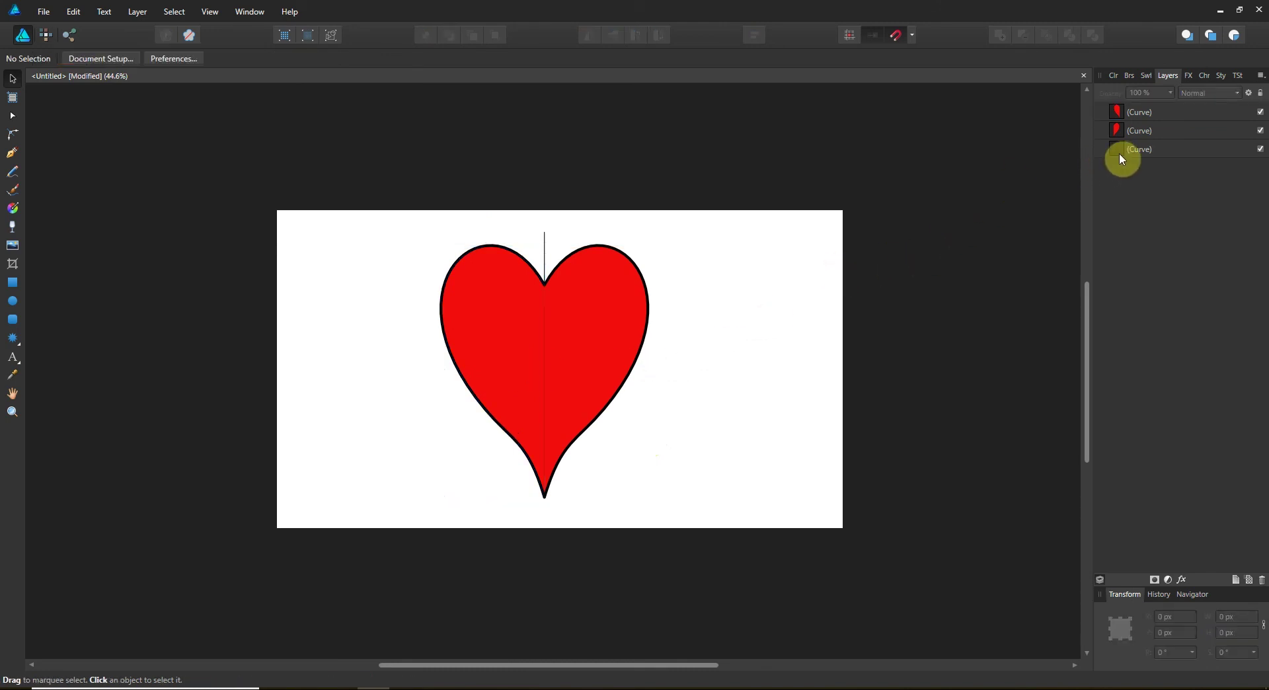
Delete the thin vertical centre line and zoom in closely on the heart
click(1137, 151)
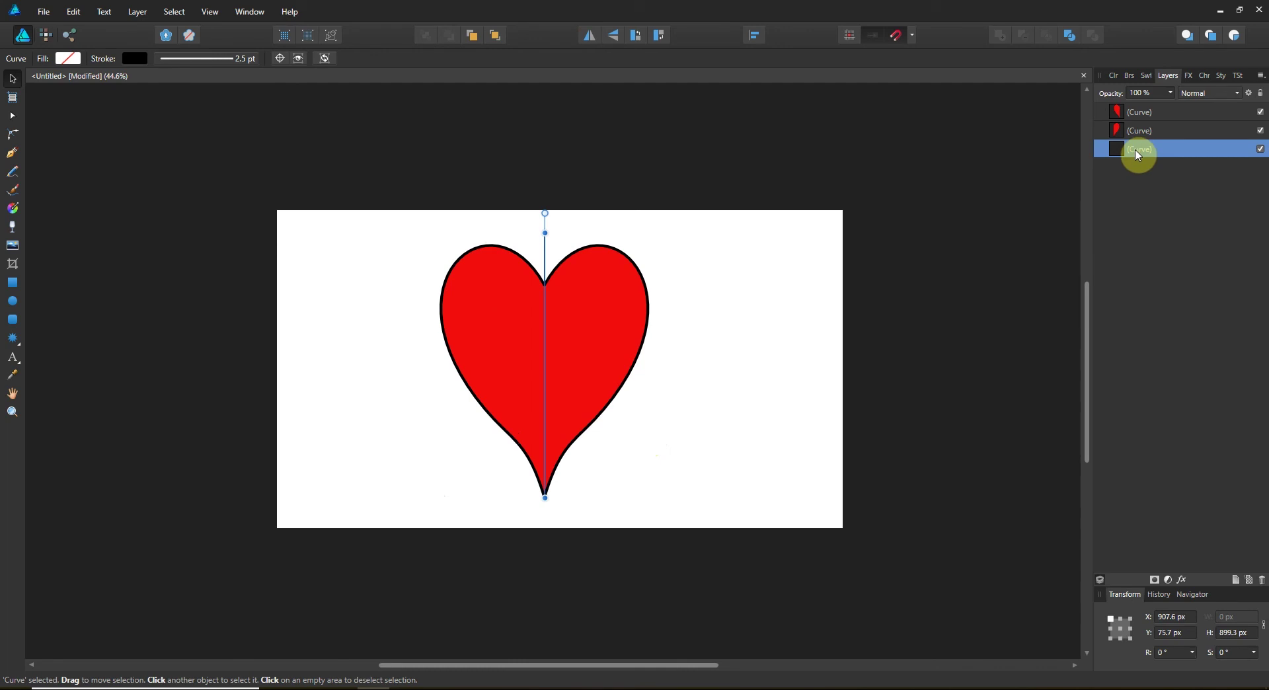
key(Delete)
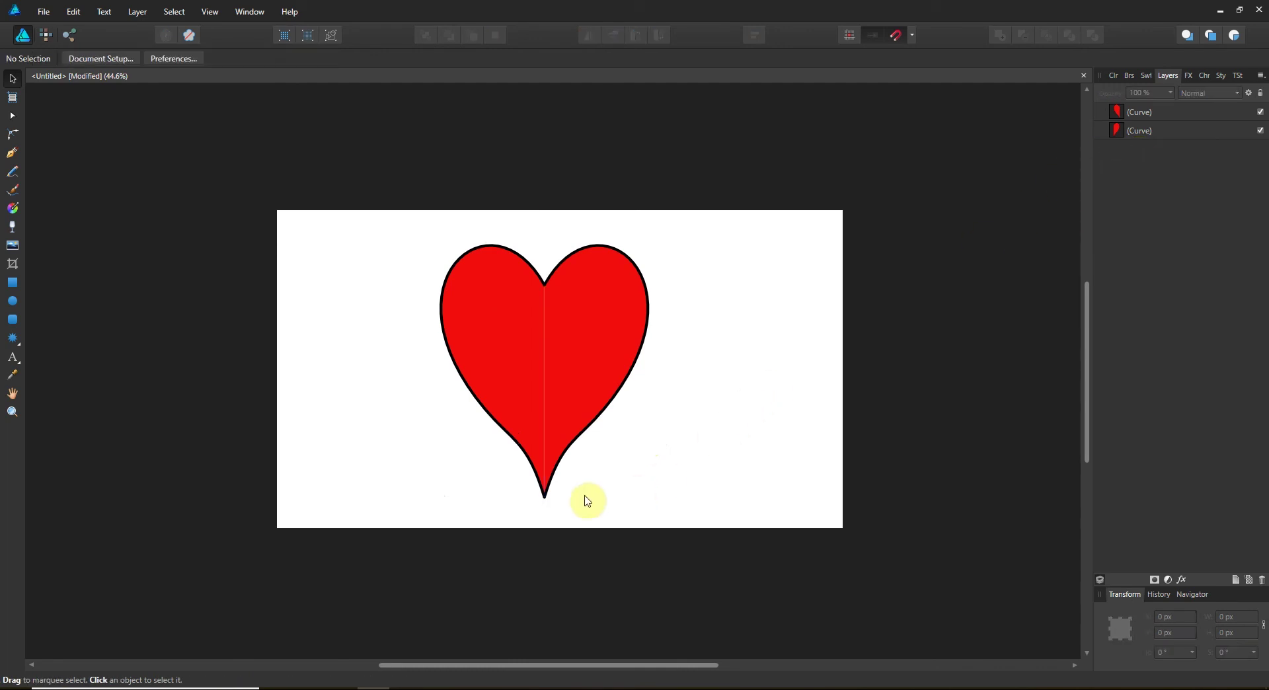
click(12, 412)
drag(490, 369, 875, 304)
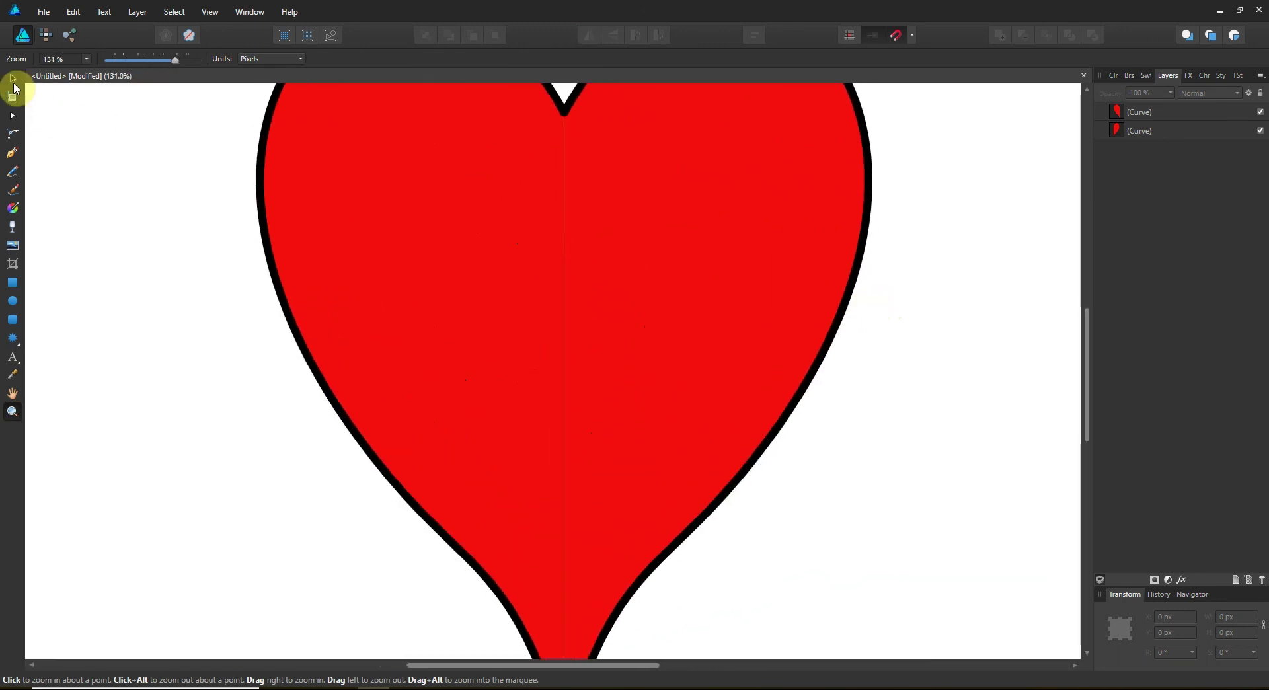
Move the left heart half about 10 px right so it meets the right half
click(13, 82)
click(303, 201)
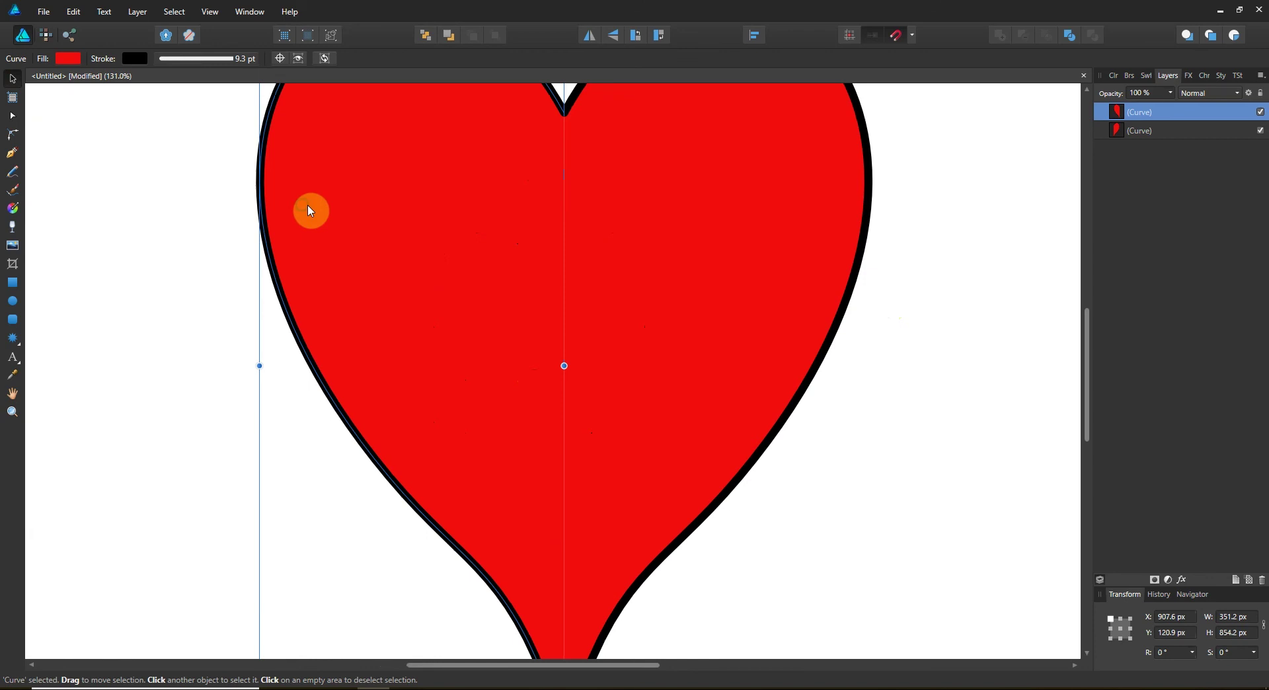
drag(309, 210, 397, 240)
click(844, 397)
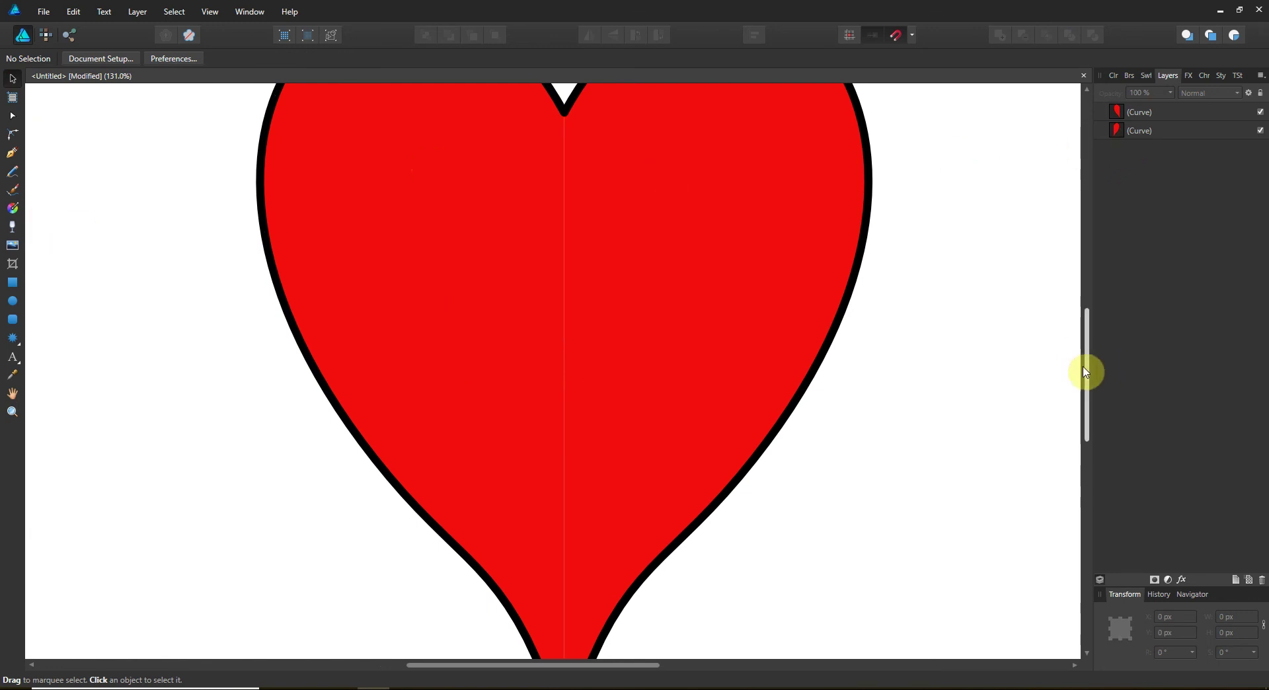
Select both halves with the Node tool, marquee the top-notch nodes, and apply Join Curves
drag(1085, 372, 1086, 347)
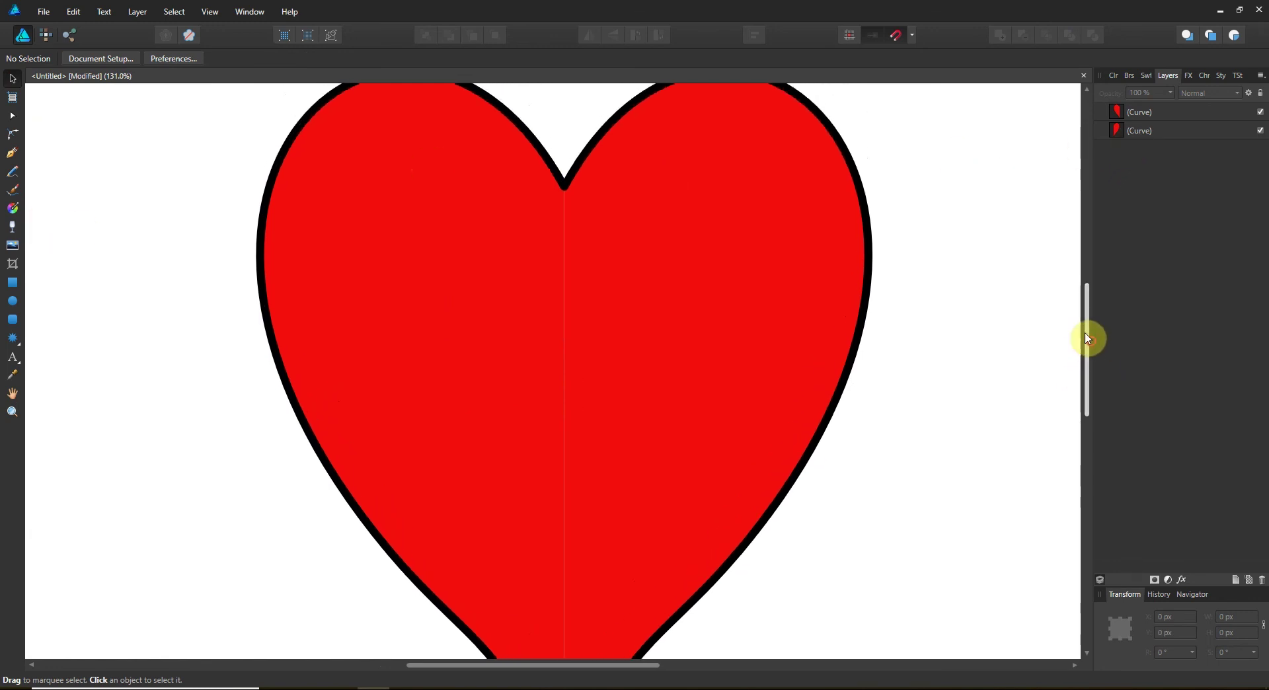
click(13, 117)
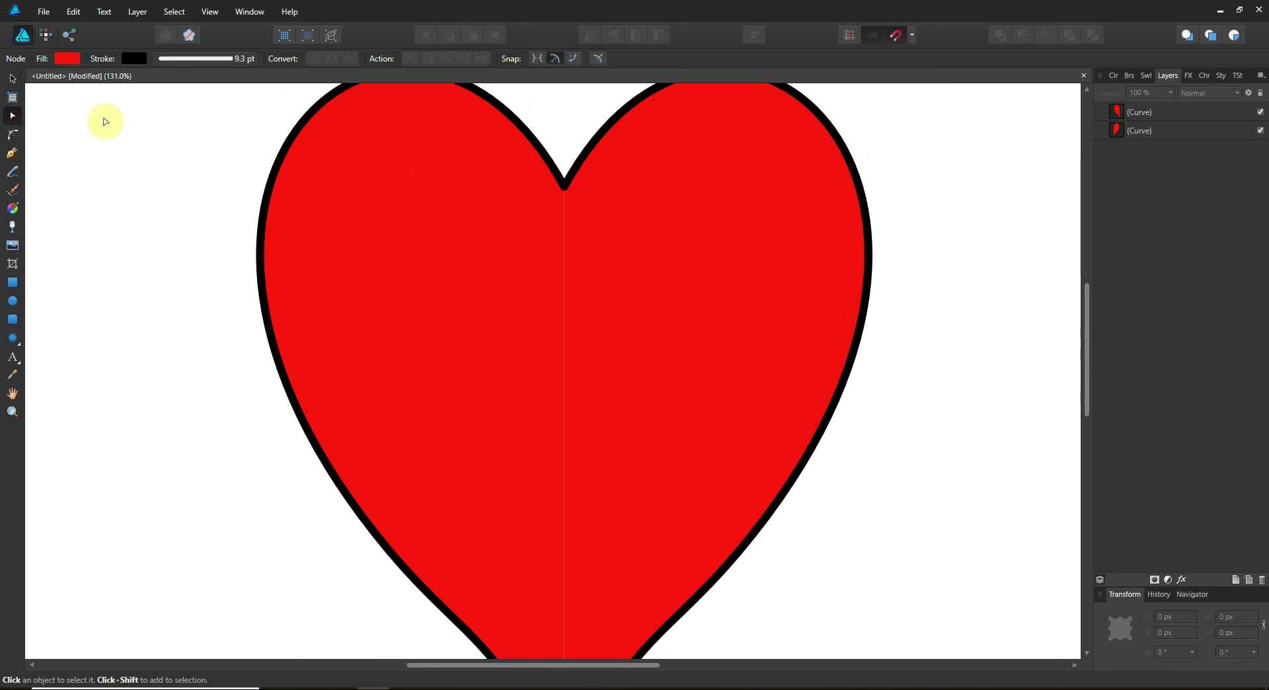
click(555, 174)
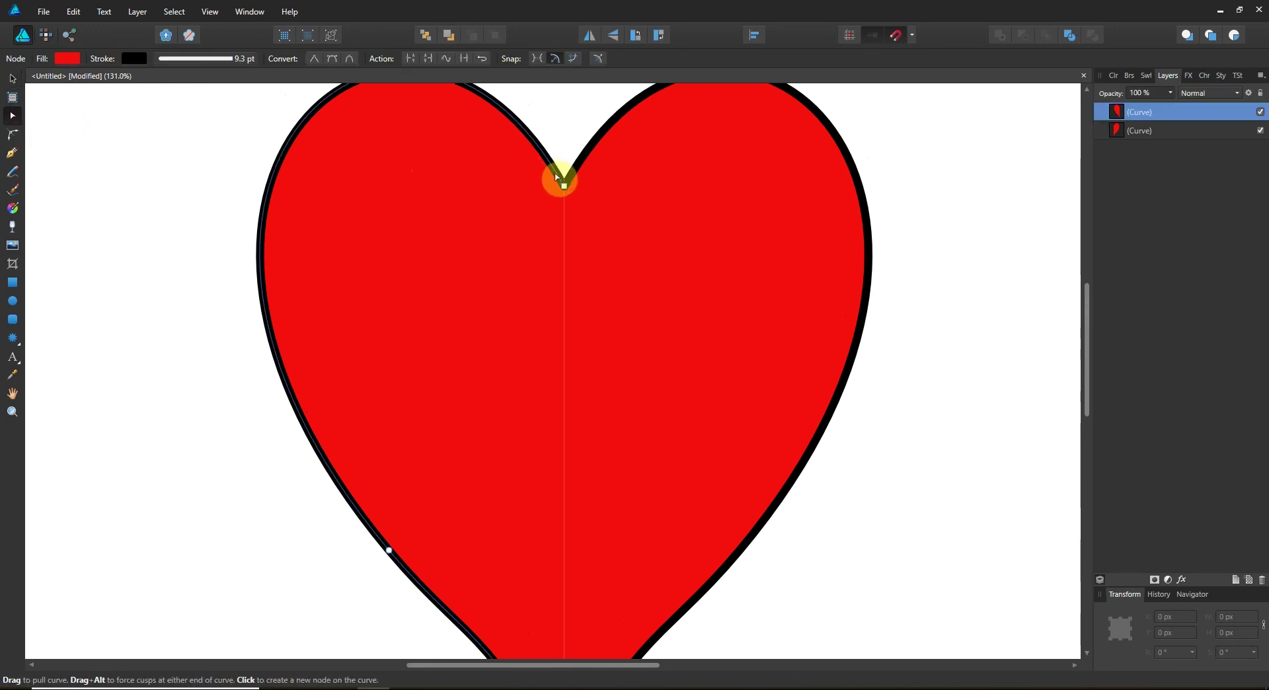
shift+click(592, 164)
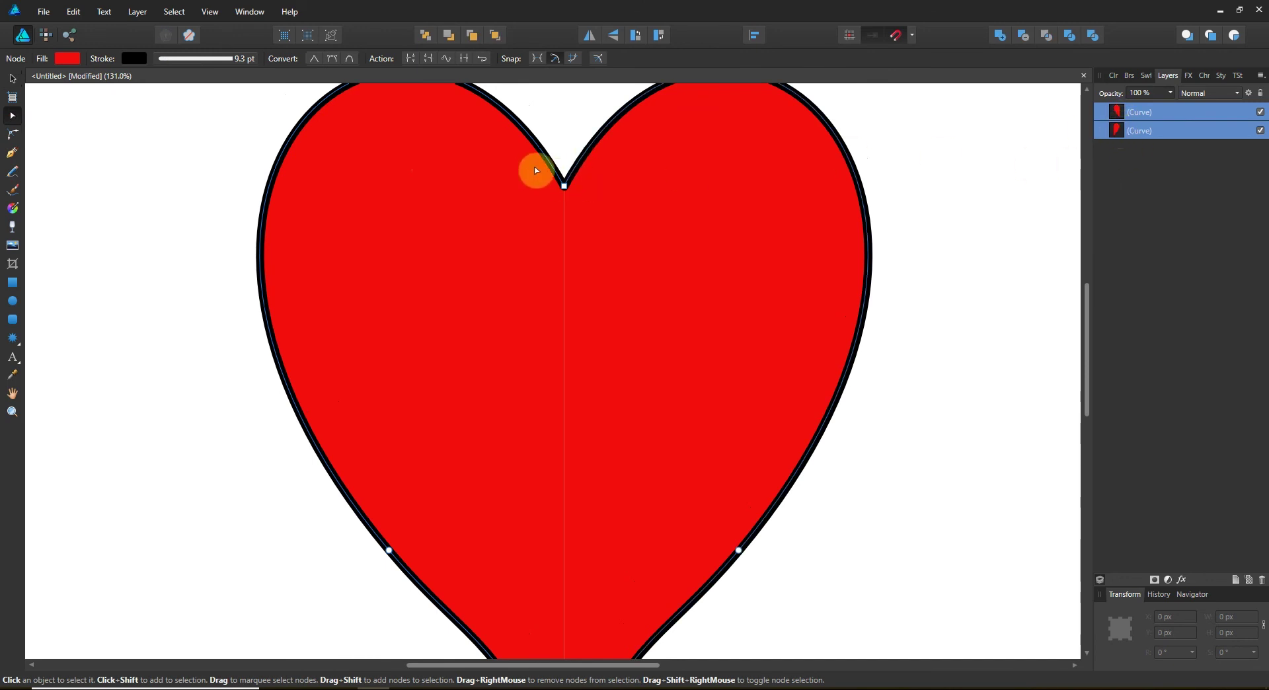
drag(536, 171, 609, 205)
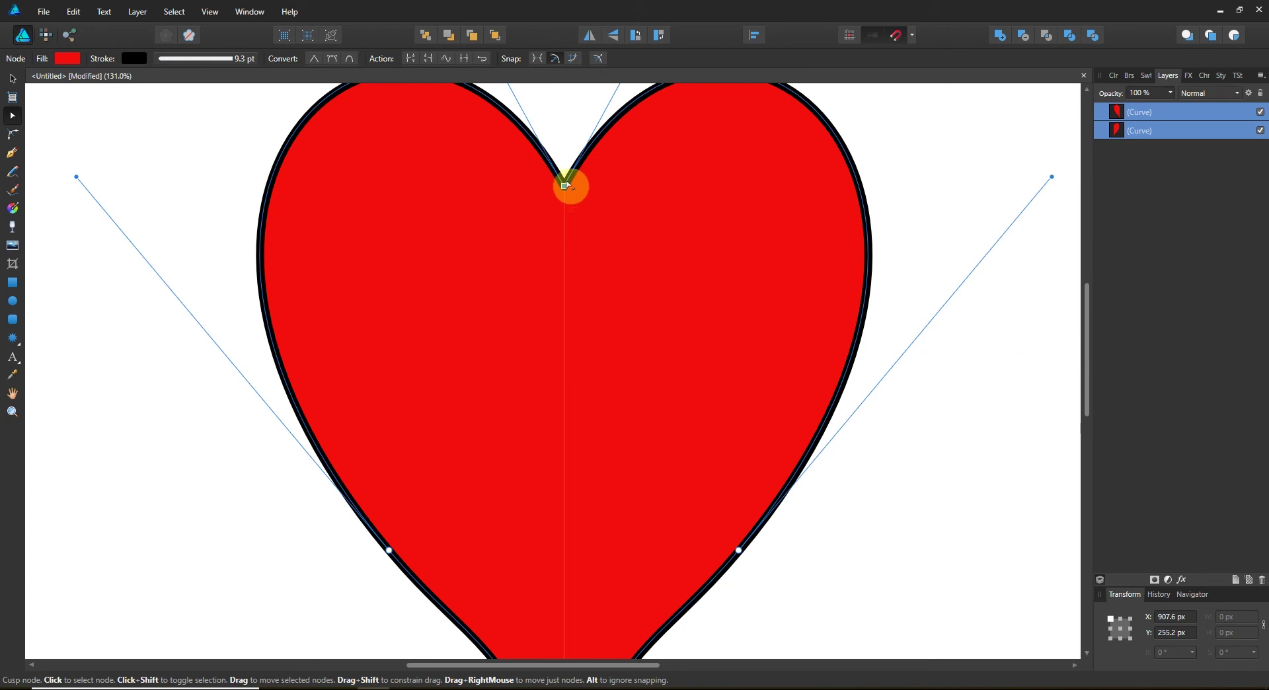
click(464, 59)
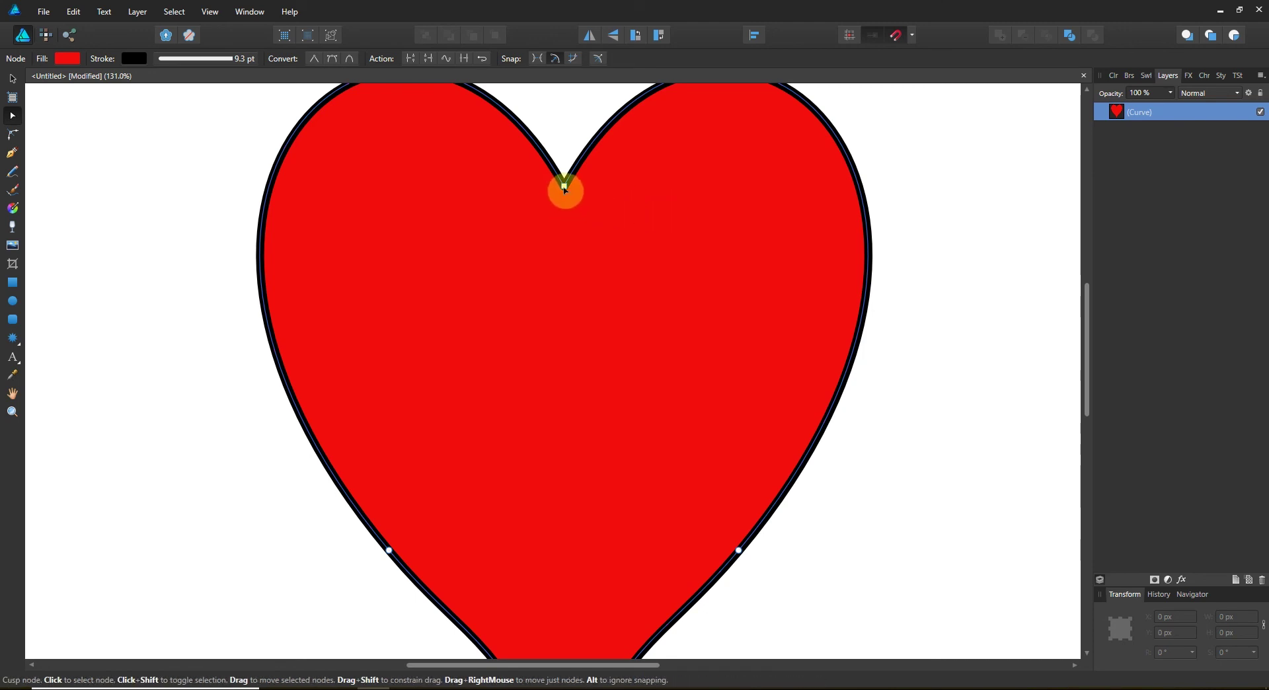
Zoom out to 100% to show the whole heart
click(12, 411)
alt+click(582, 345)
scroll(552, 377, down, 1)
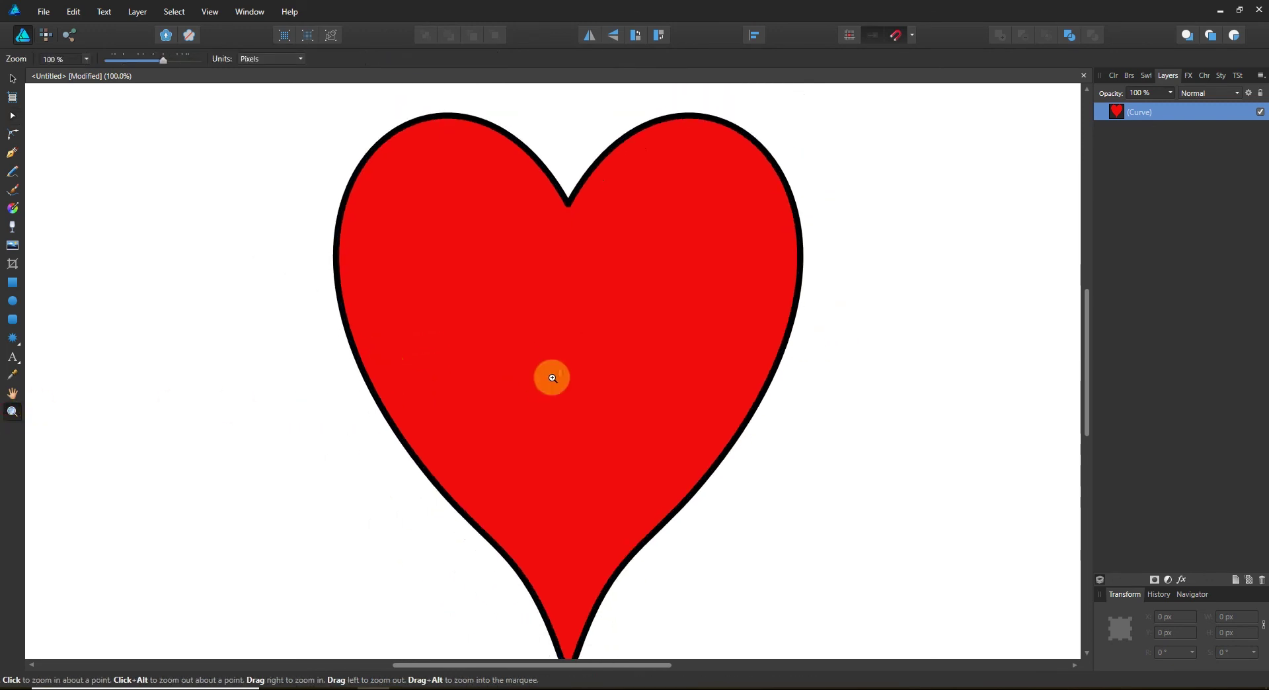